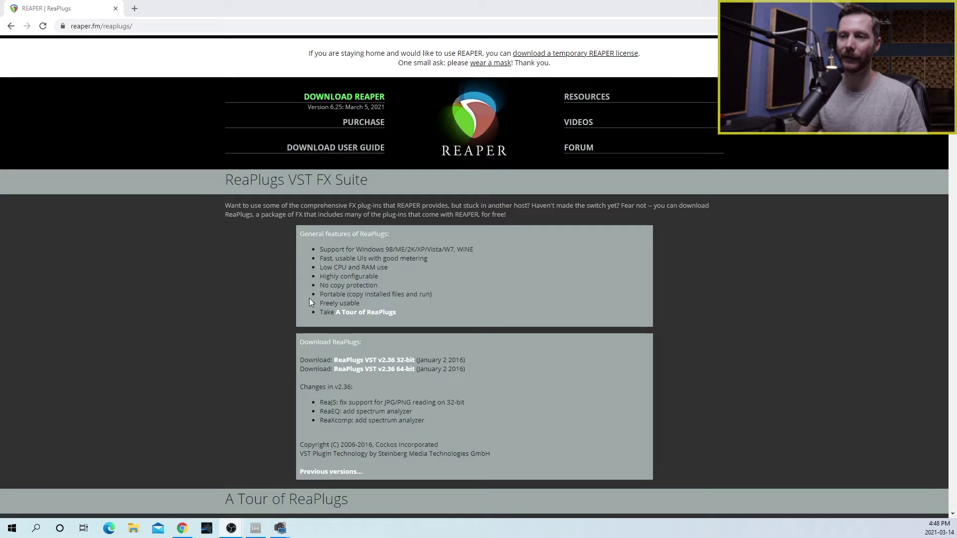
Download and run the ReaPlugs VST v2.36 64-bit installer, keeping ReaStream selected for installation.
left_click(372, 374)
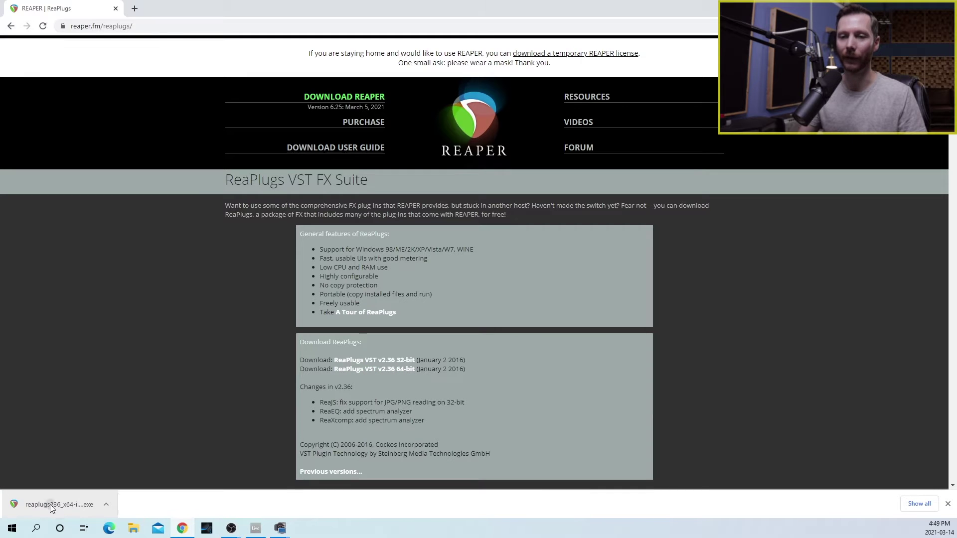
left_click(50, 504)
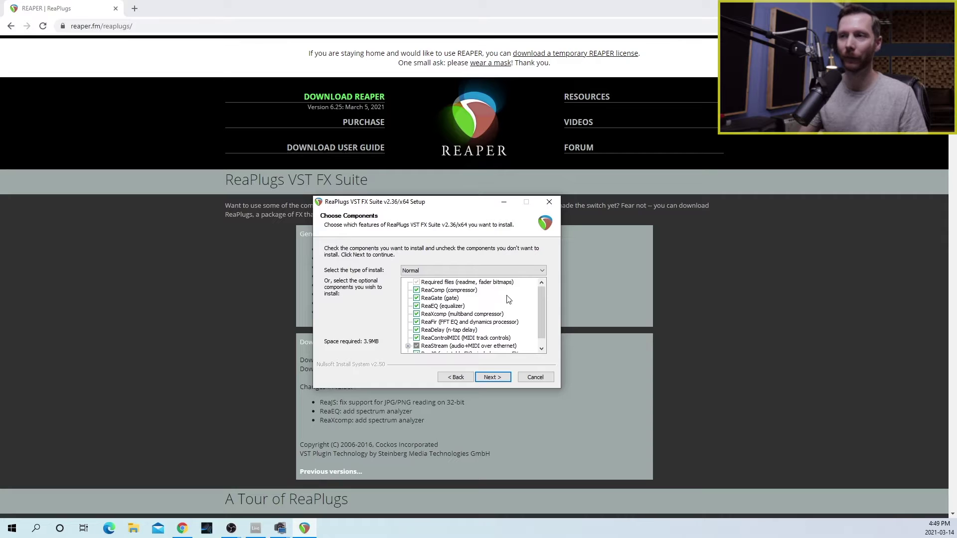
scroll(543, 304, "down", 1)
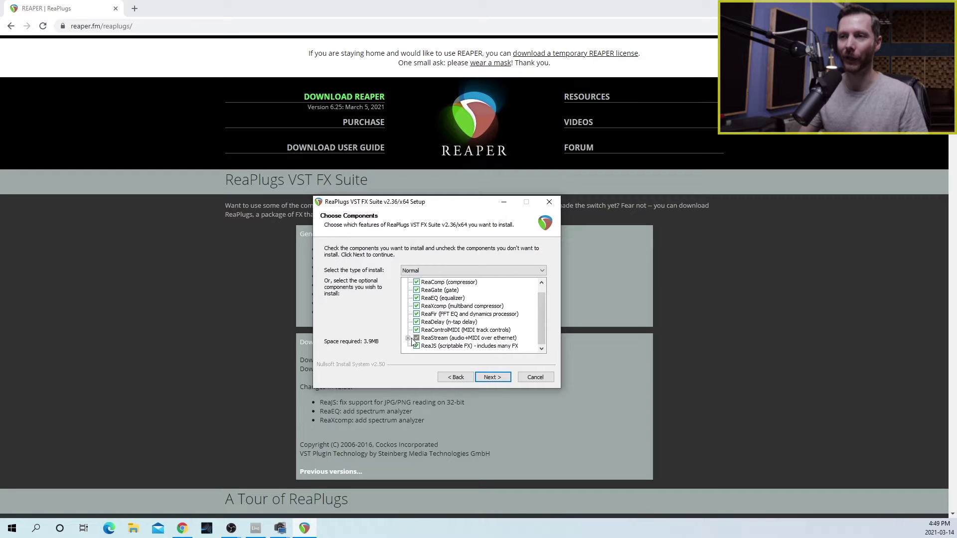
left_click(490, 377)
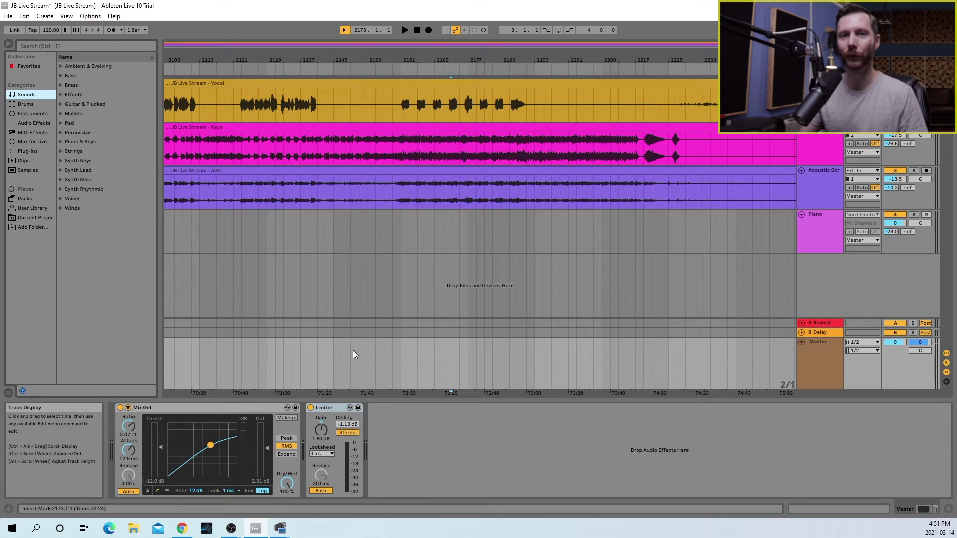
Drag reastream-standalone from Plug-Ins > VST > ReaPlugs onto the Master track.
left_click(19, 151)
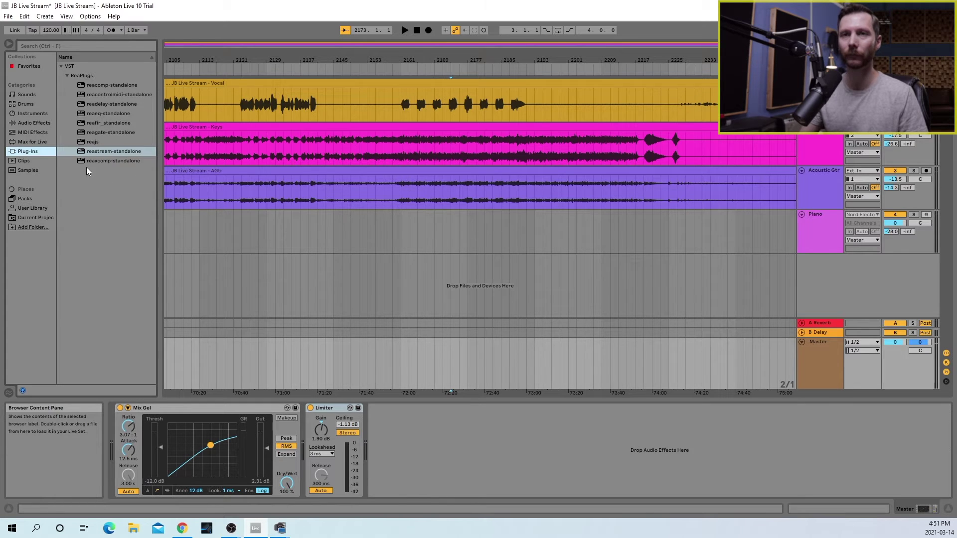
left_click(129, 152)
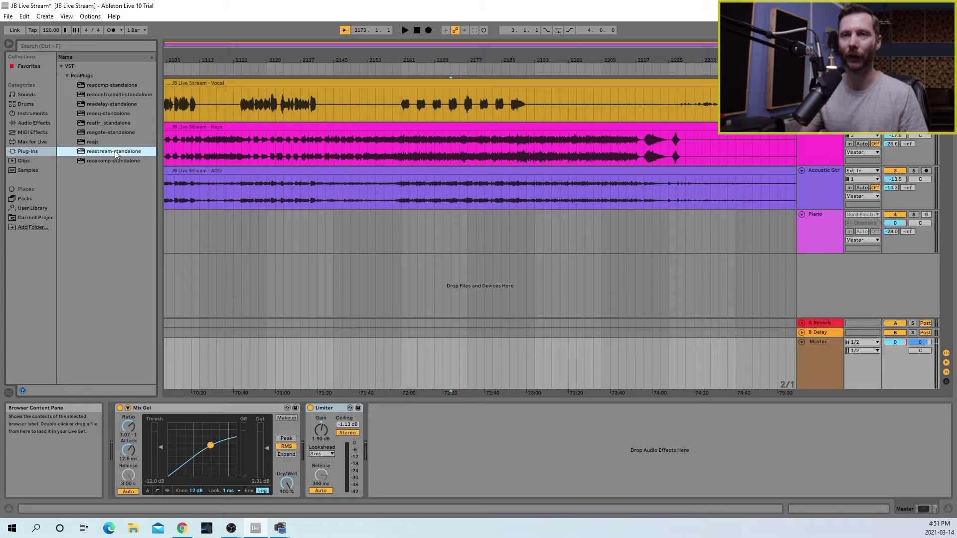
left_click(814, 362)
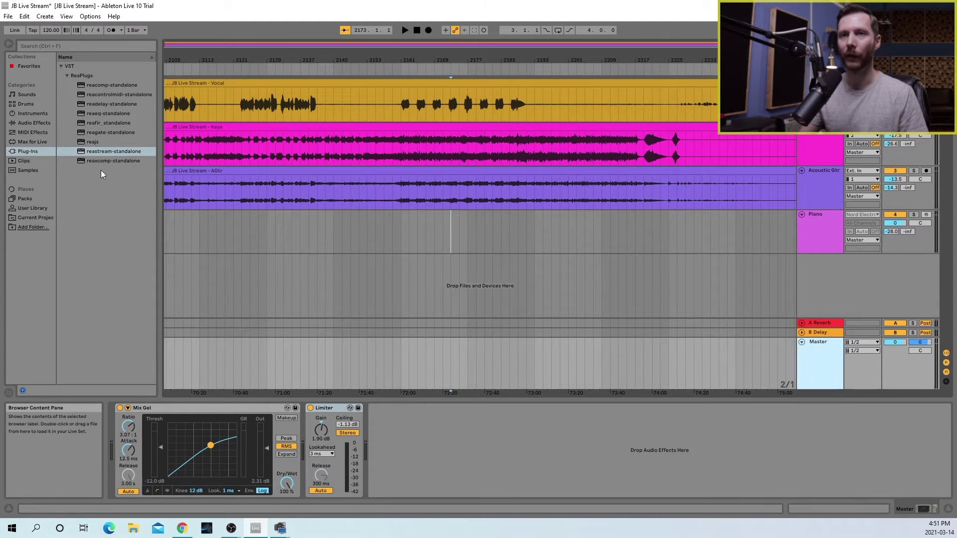
left_click_drag(92, 154, 384, 434)
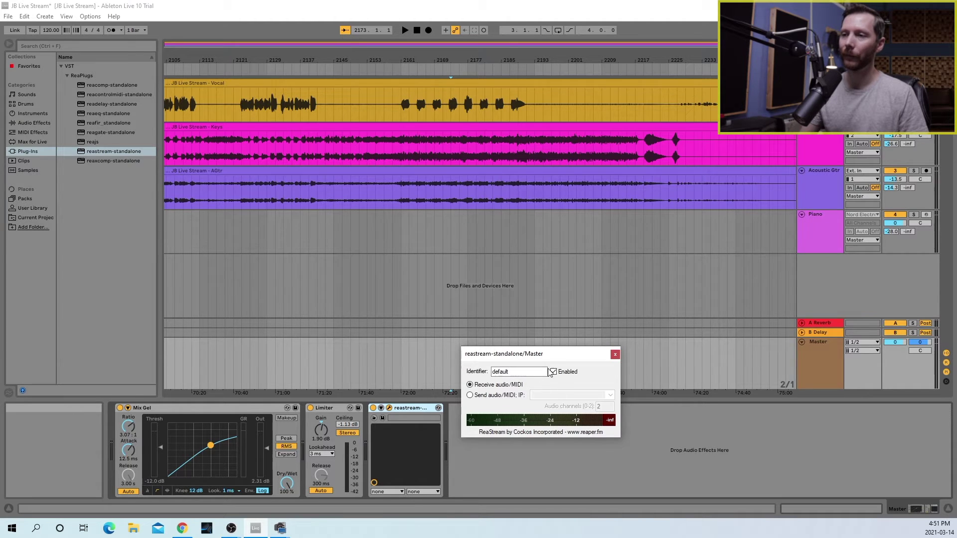
Set the Master's ReaStream to send audio to local broadcast, keeping identifier default.
left_click(509, 371)
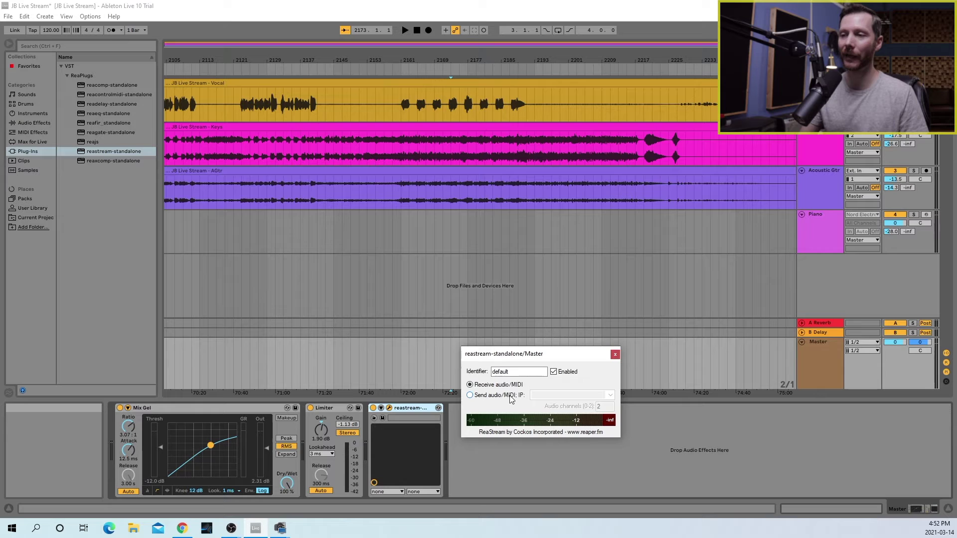
left_click(469, 395)
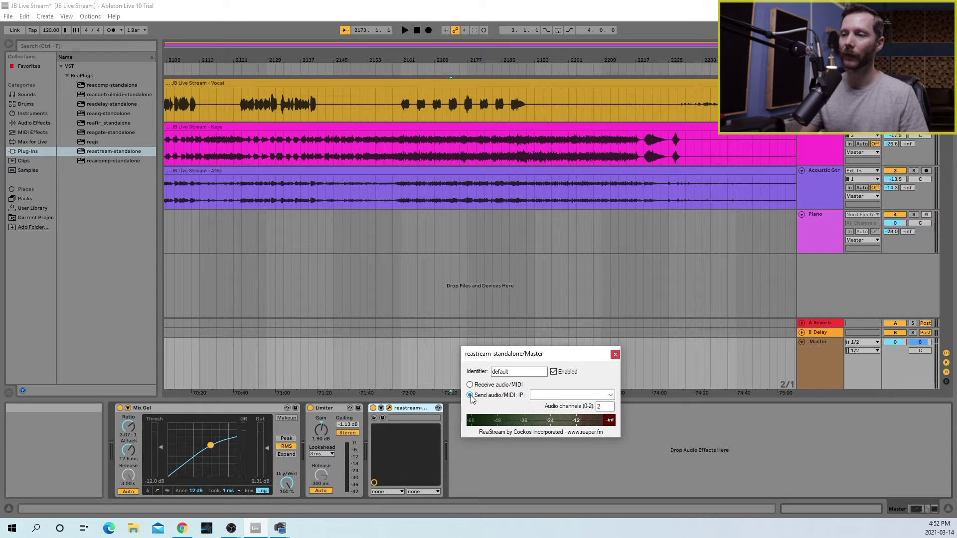
left_click(611, 396)
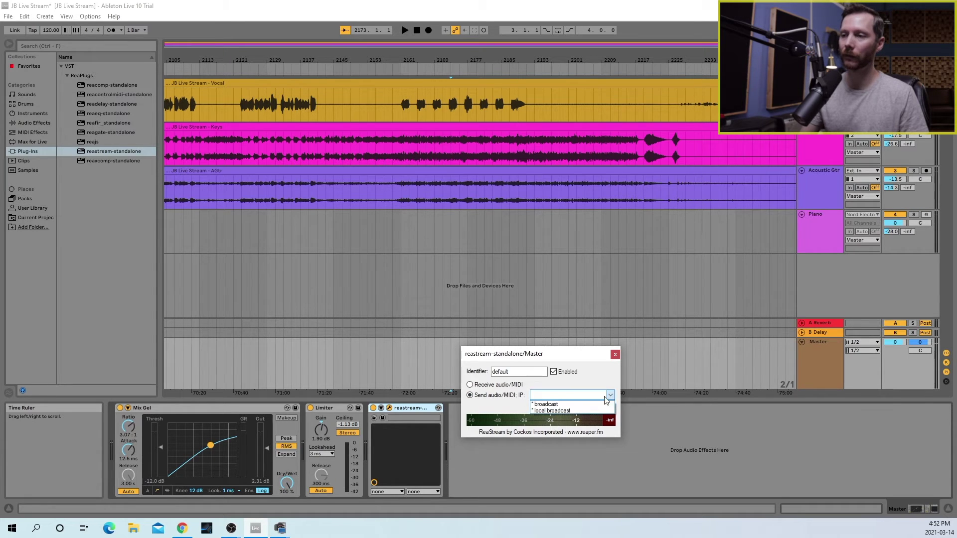
left_click(564, 411)
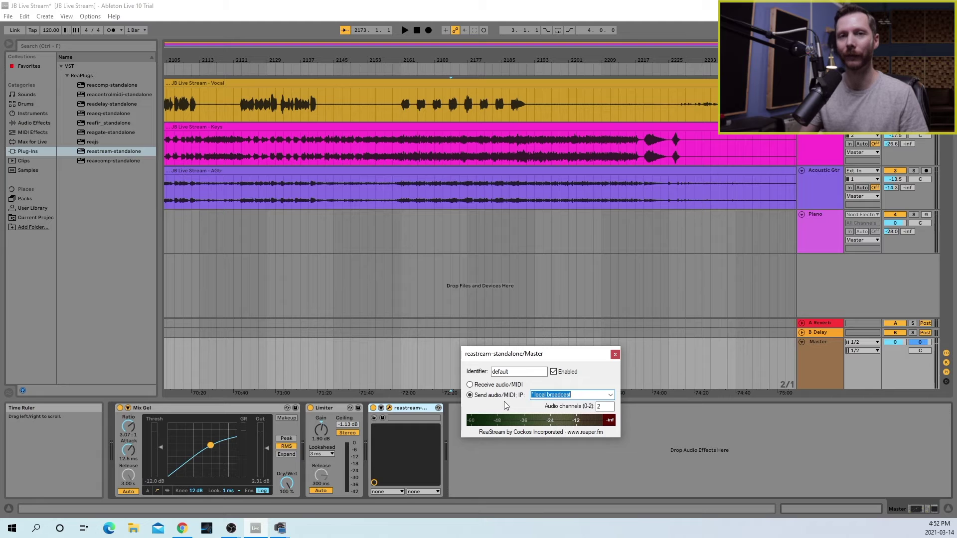
Play the song briefly to test the stream, then stop playback.
left_click(404, 107)
key("space")
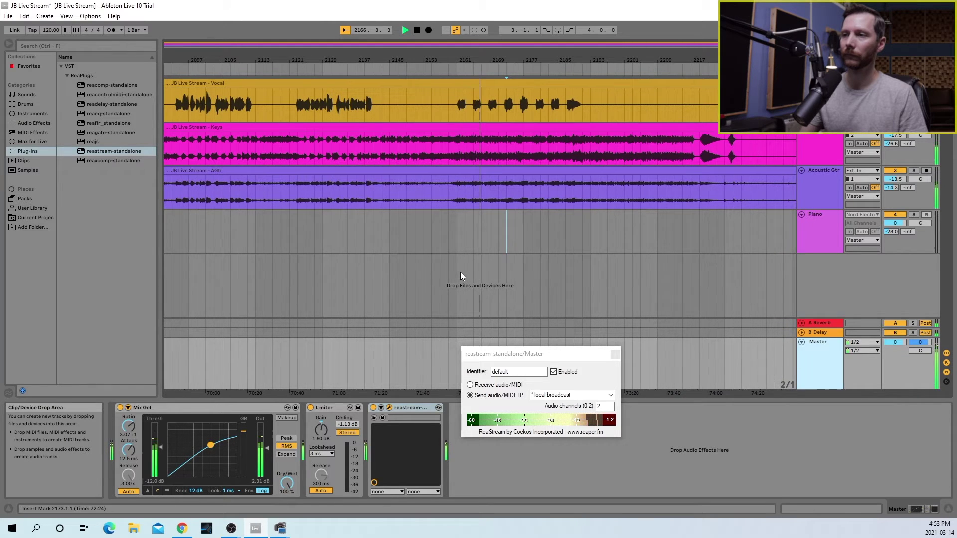
key("space")
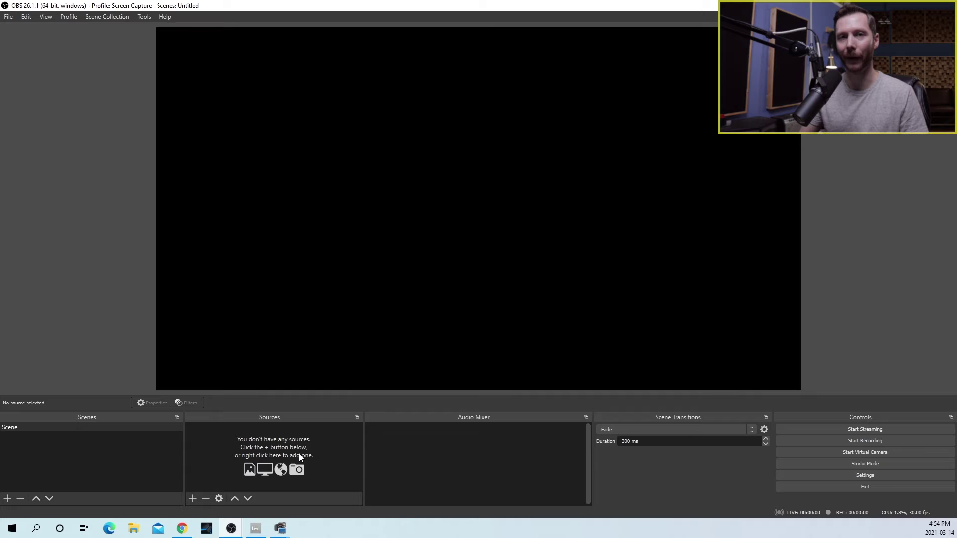
Create an Audio Input Capture source named DAW using Input 3/4 (Komplete Audio 6 WDM Audio).
left_click(192, 499)
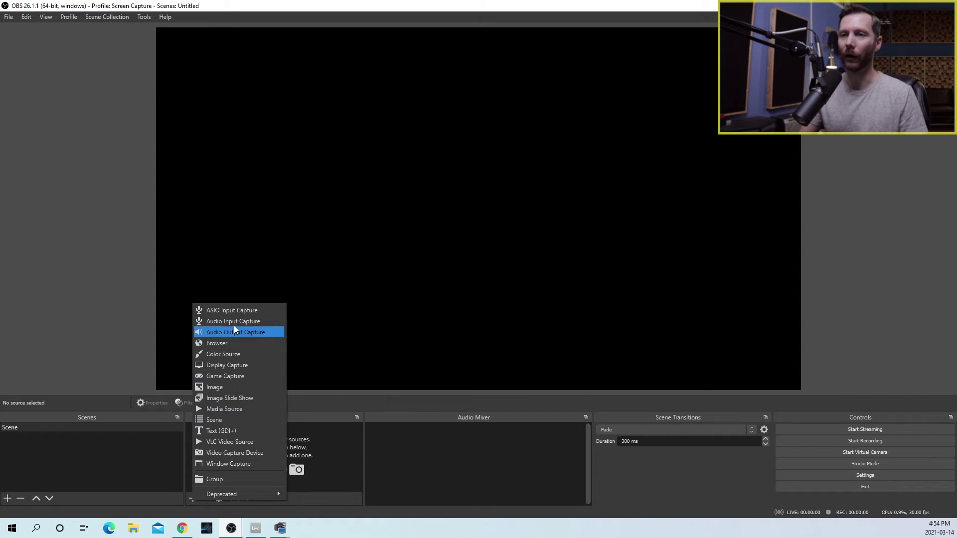
left_click(255, 321)
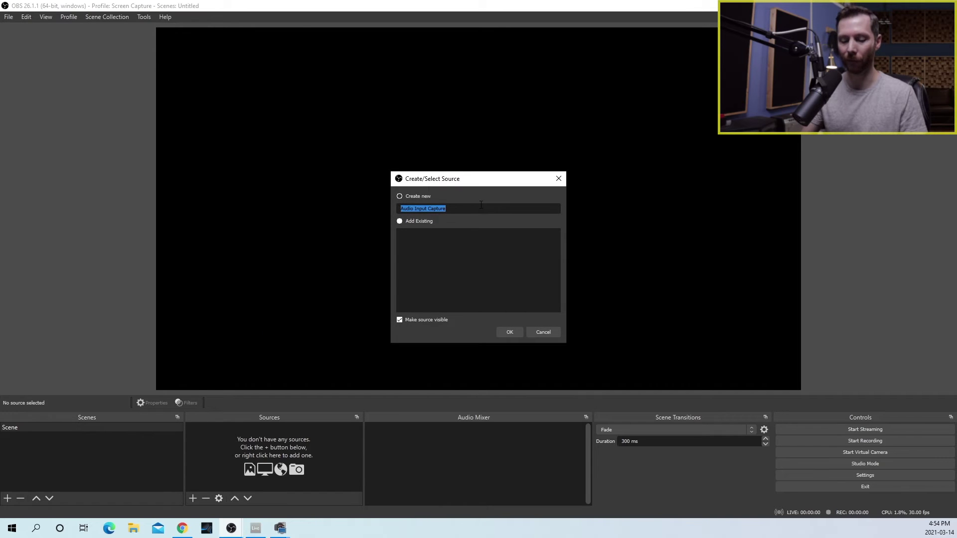
type("DAW")
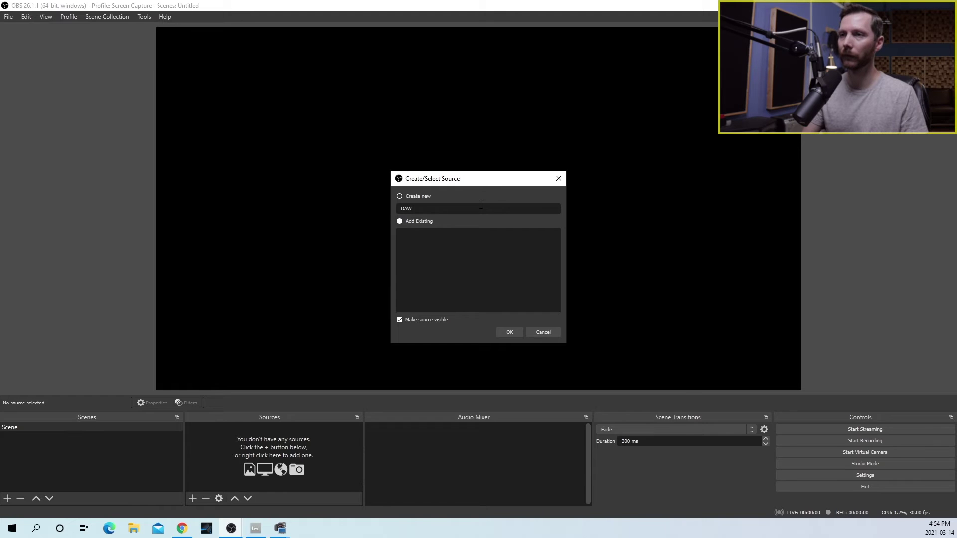
key("Return")
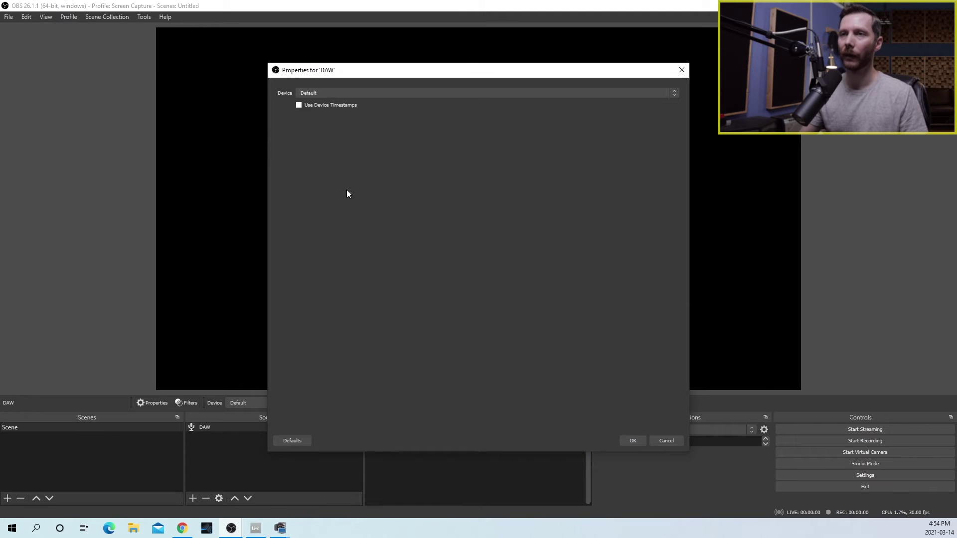
left_click(348, 93)
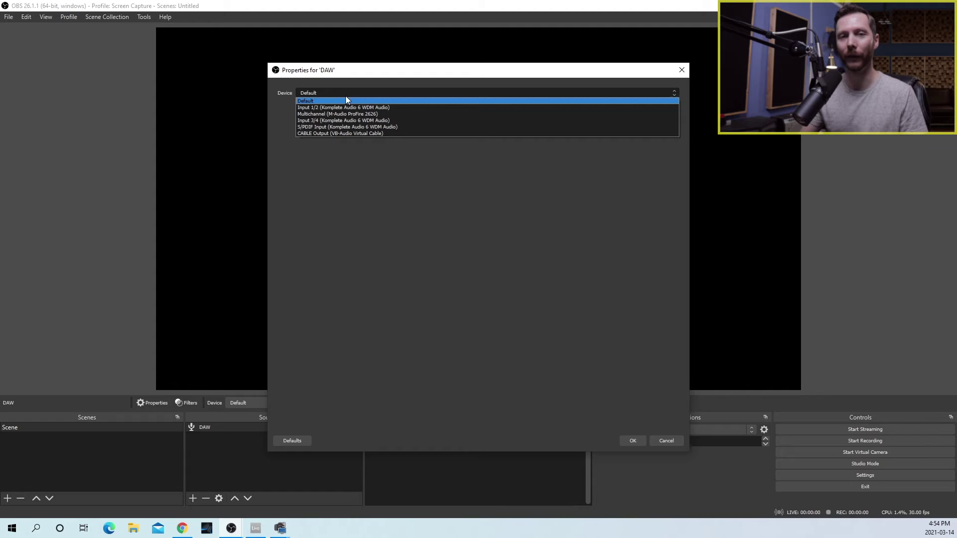
left_click(339, 121)
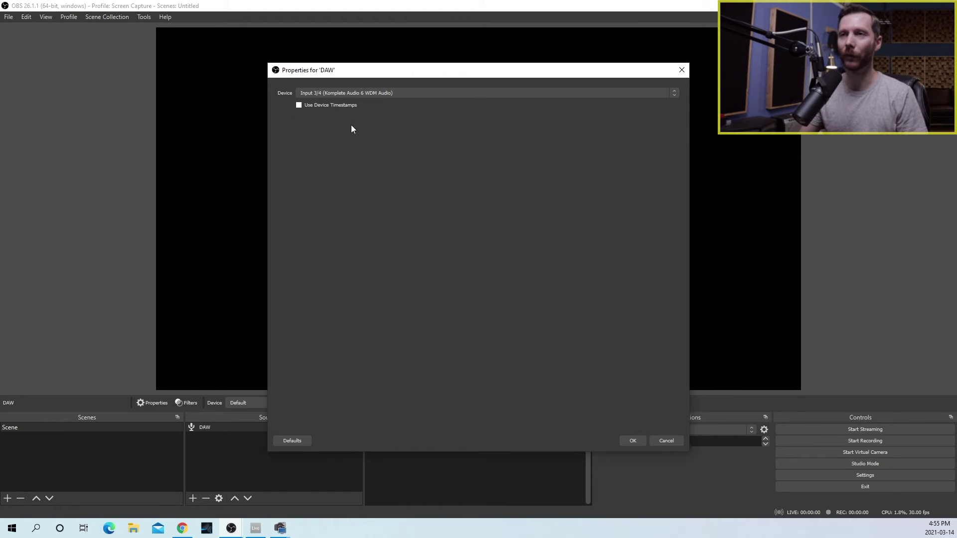
left_click(633, 440)
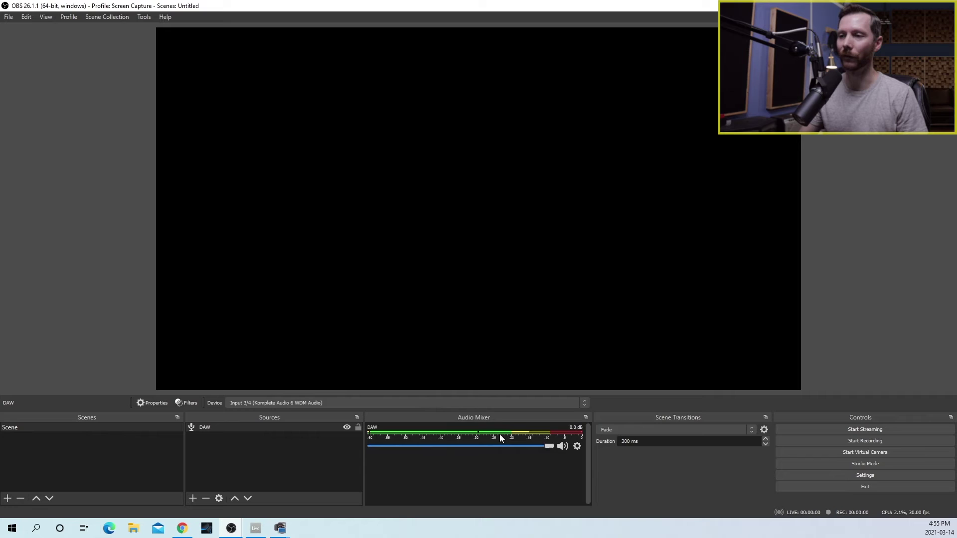
Open the DAW source's filters and add a Gain filter lowered to -30 dB.
left_click(246, 428, "ctrl")
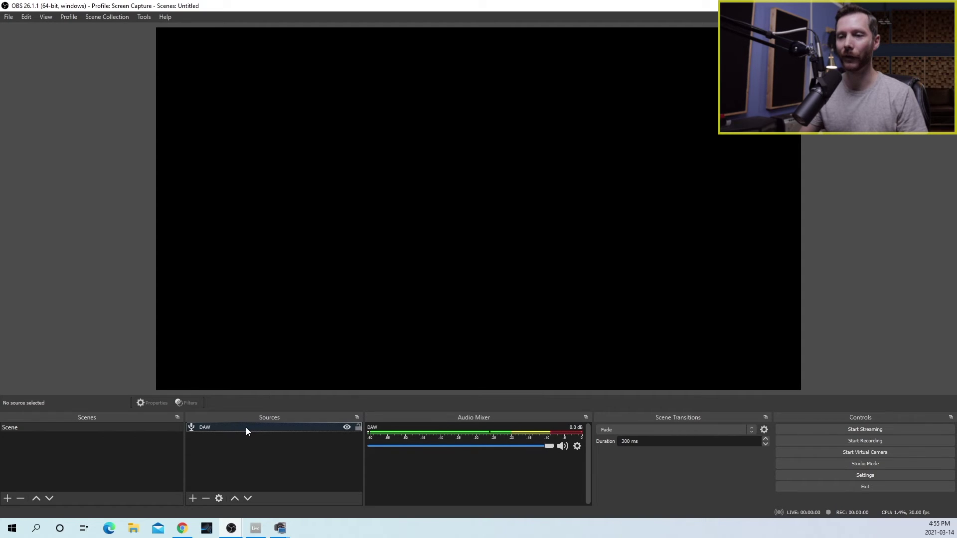
right_click(246, 426)
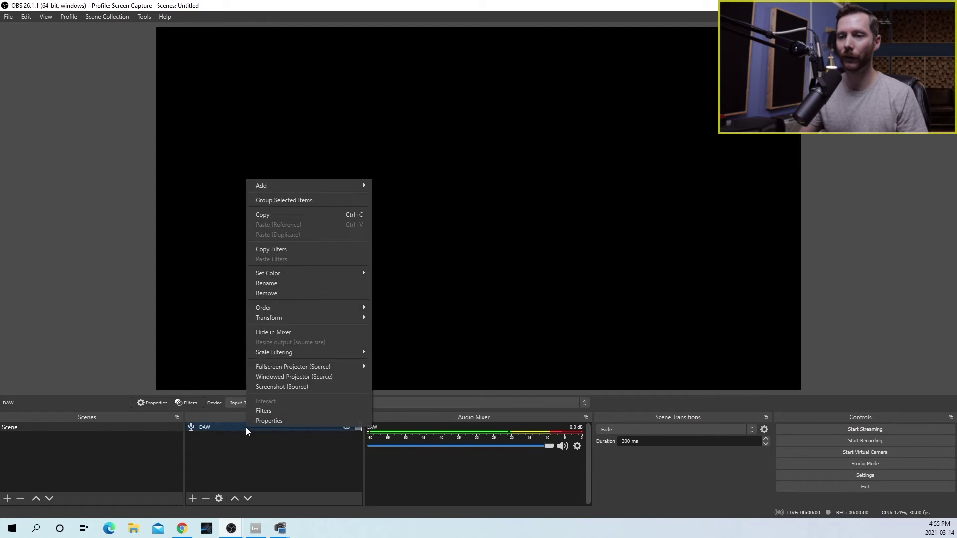
left_click(291, 415)
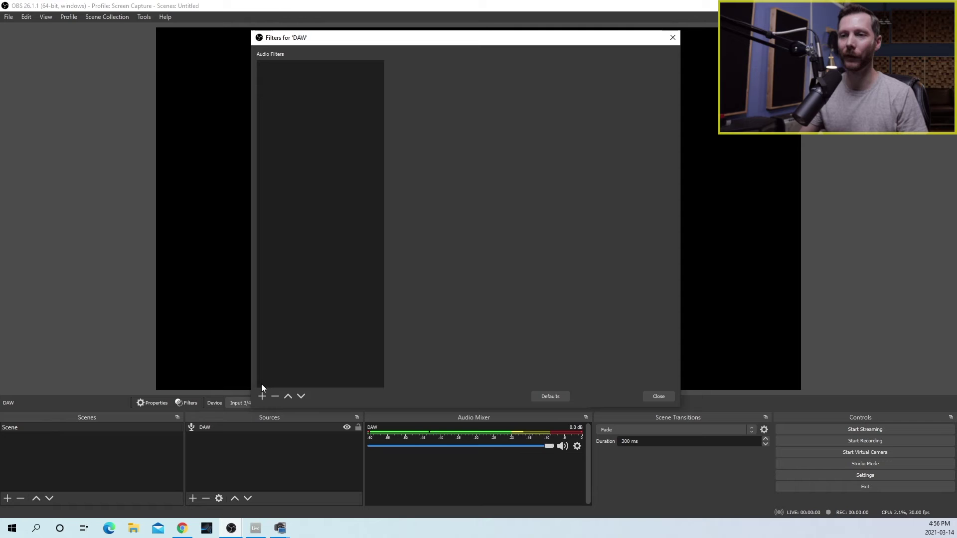
left_click(262, 396)
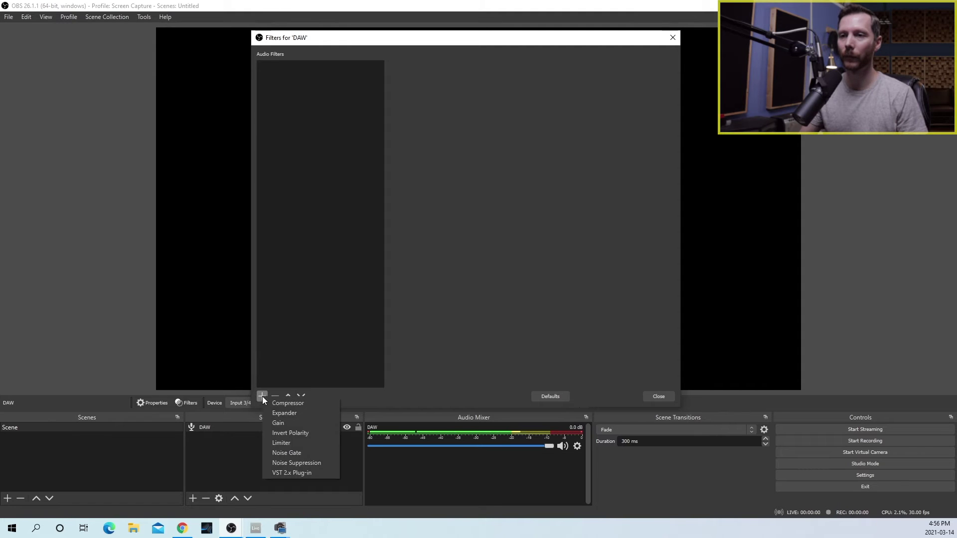
left_click(280, 422)
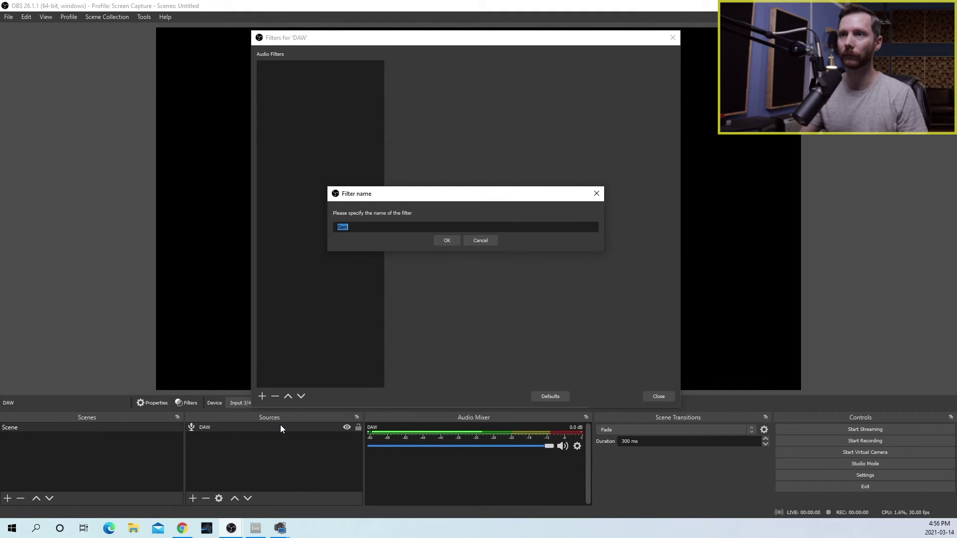
left_click(447, 240)
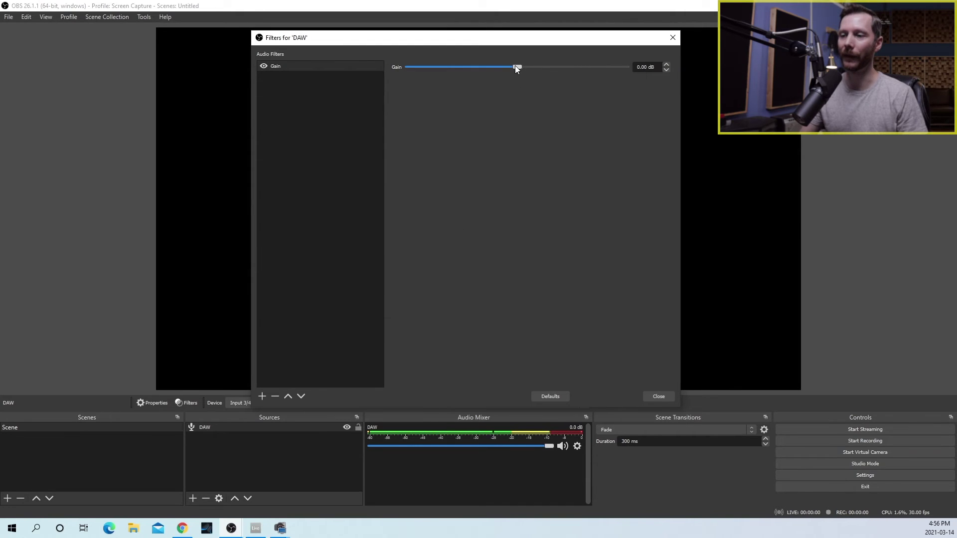
left_click_drag(515, 67, 473, 68)
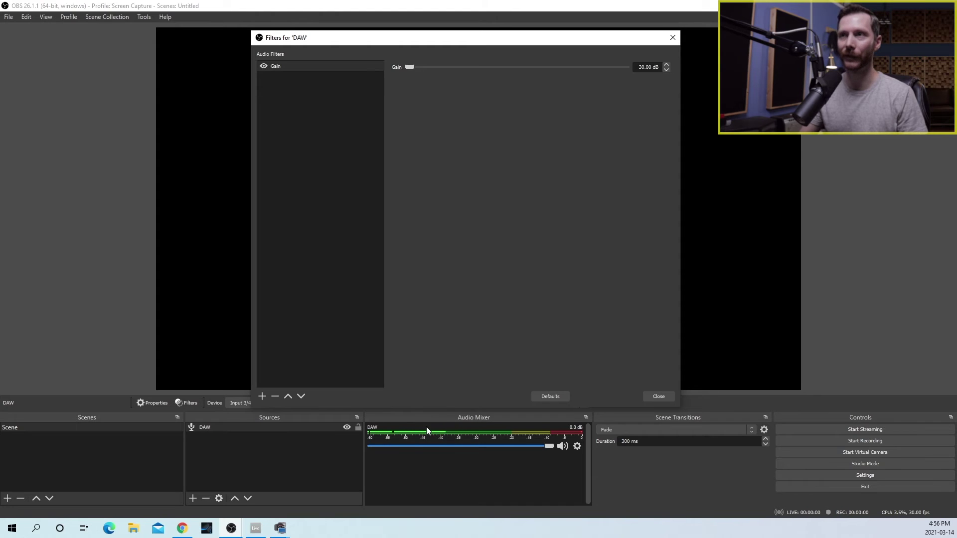
Add a second filter, Gain 2, and turn it down to -30 dB.
left_click(262, 396)
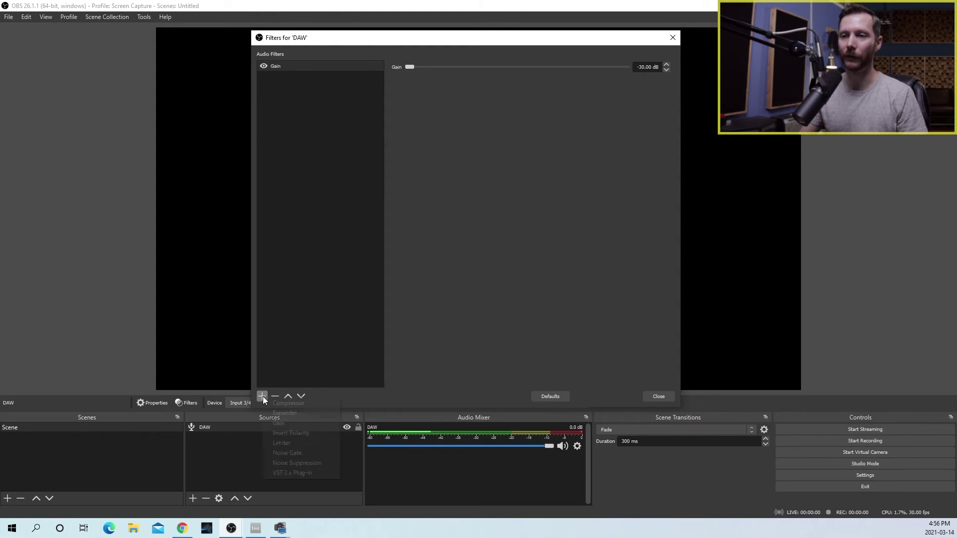
left_click(285, 423)
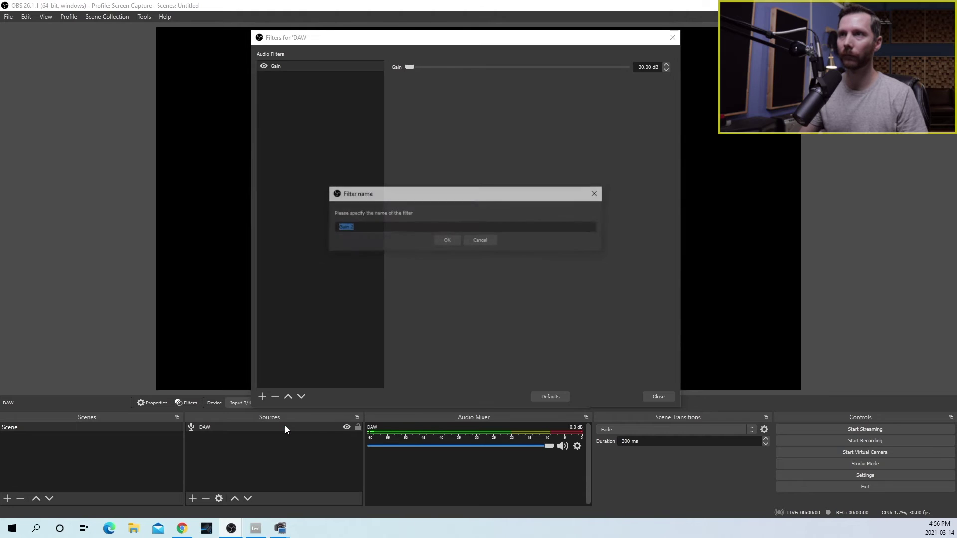
left_click(447, 240)
left_click_drag(514, 68, 383, 67)
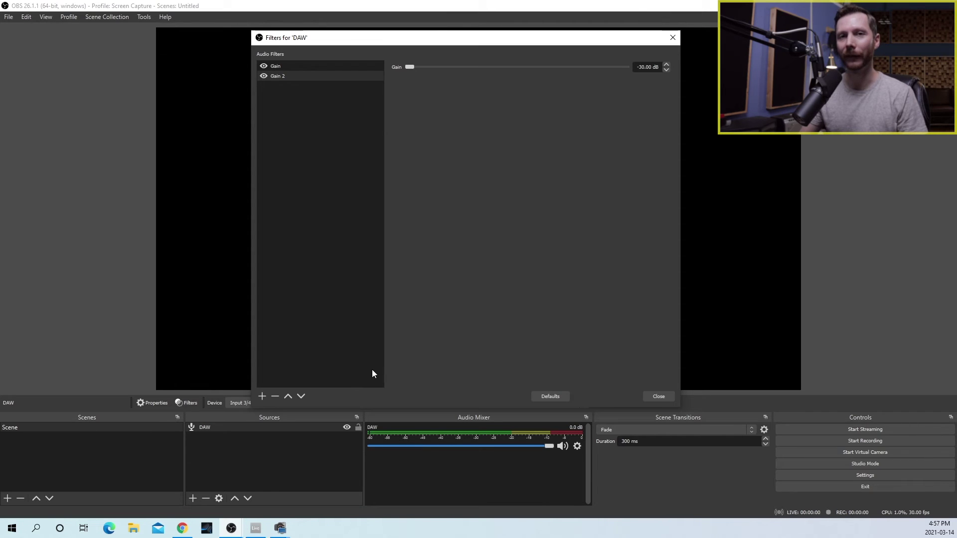
Add a VST 2.x filter named Reastream loading reastream-standalone, and open its plug-in window.
left_click(261, 397)
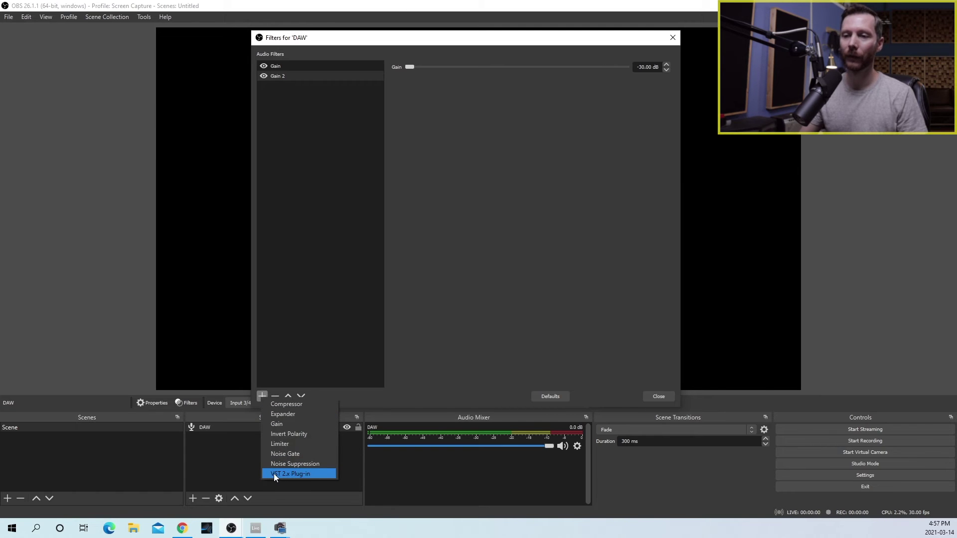
left_click(311, 473)
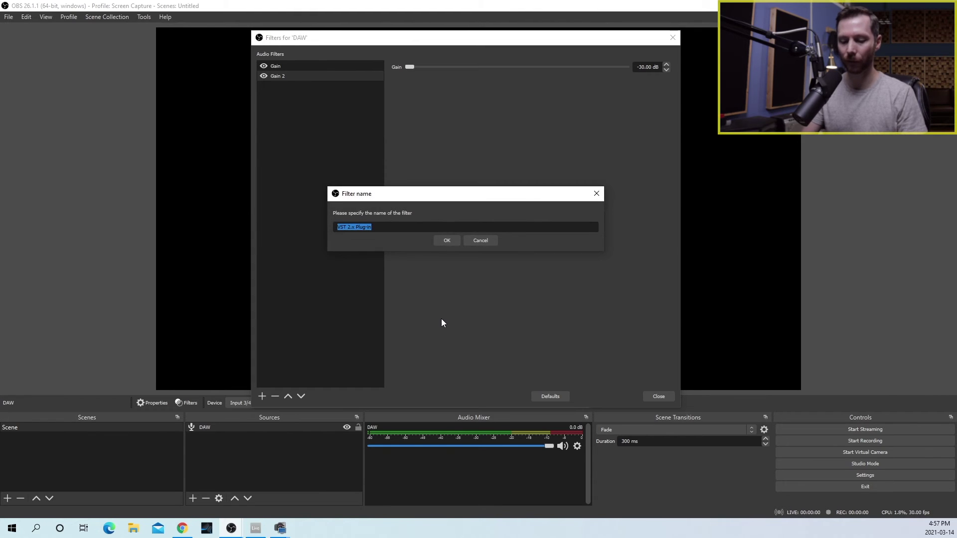
type("Reastream")
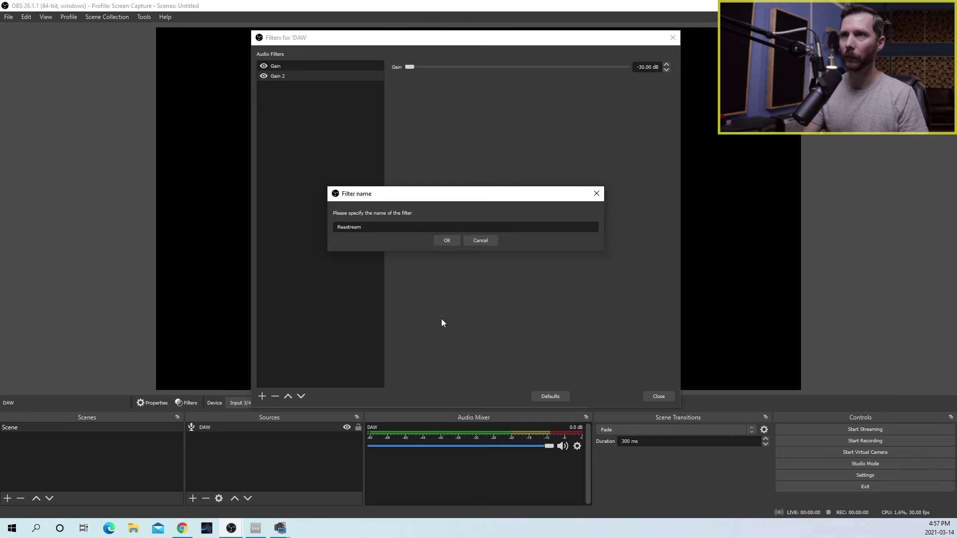
key("Return")
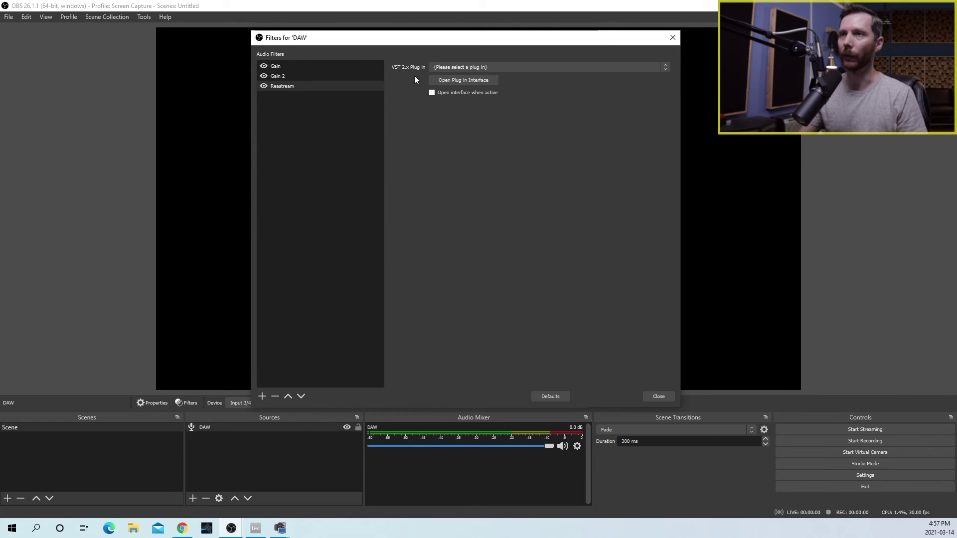
left_click(495, 66)
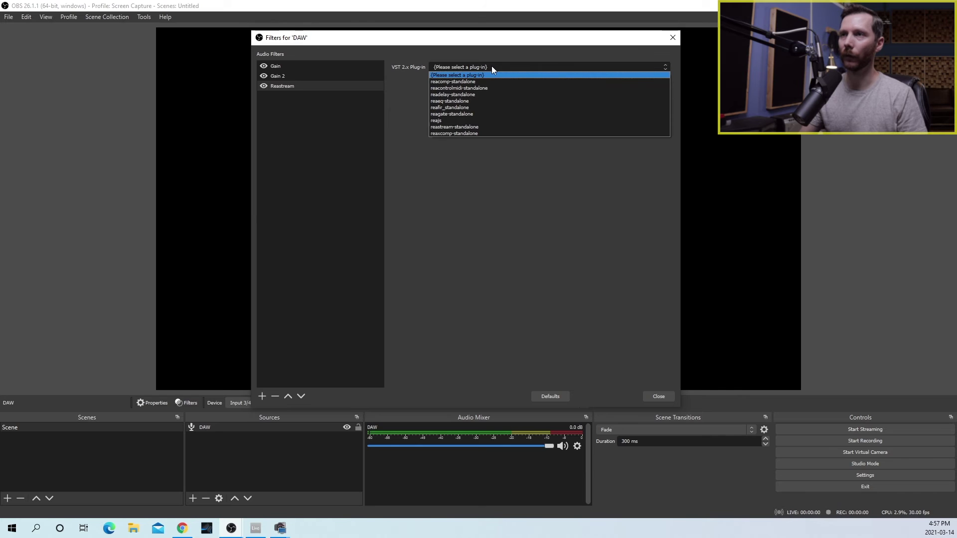
left_click(489, 127)
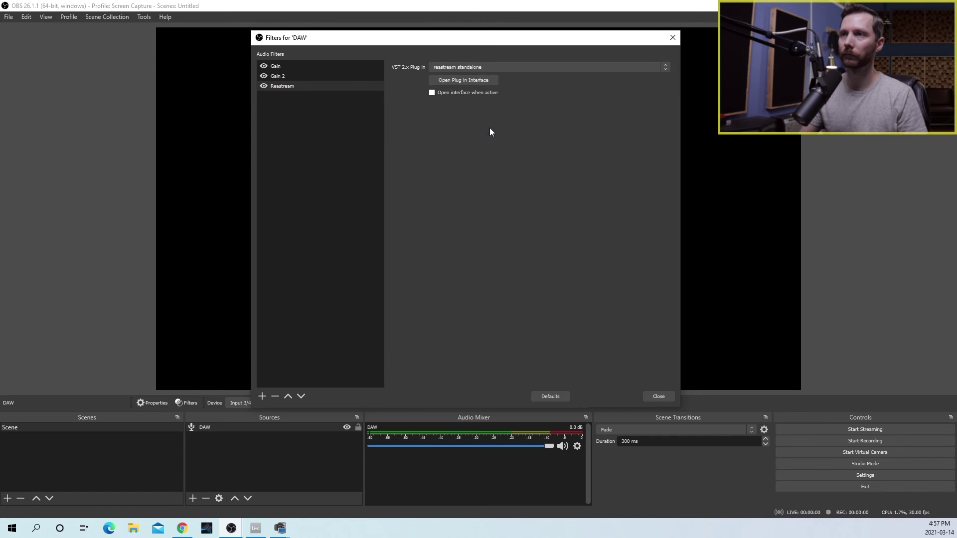
left_click(476, 79)
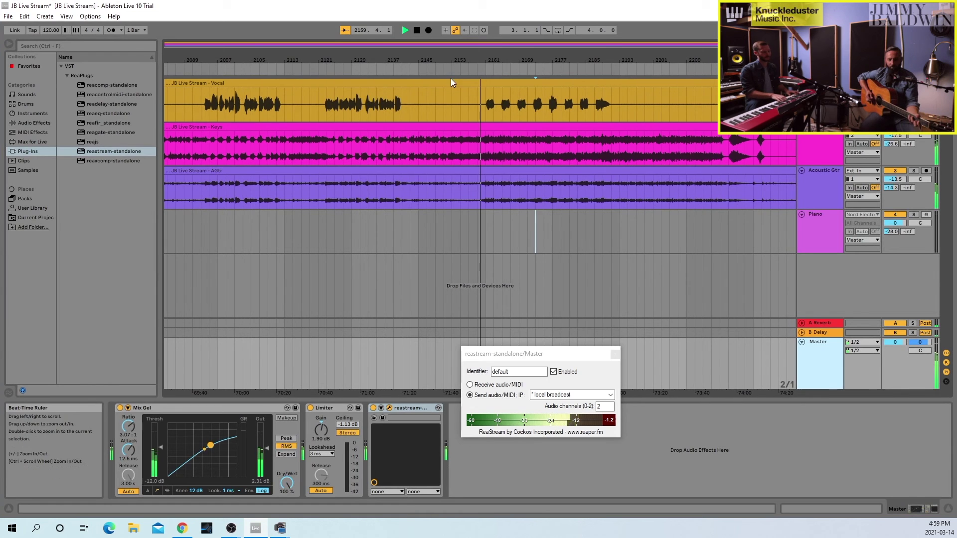
In OBS, watch the ReaStream meter receive Live's master audio, then close the DAW filters window.
key("super+Tab")
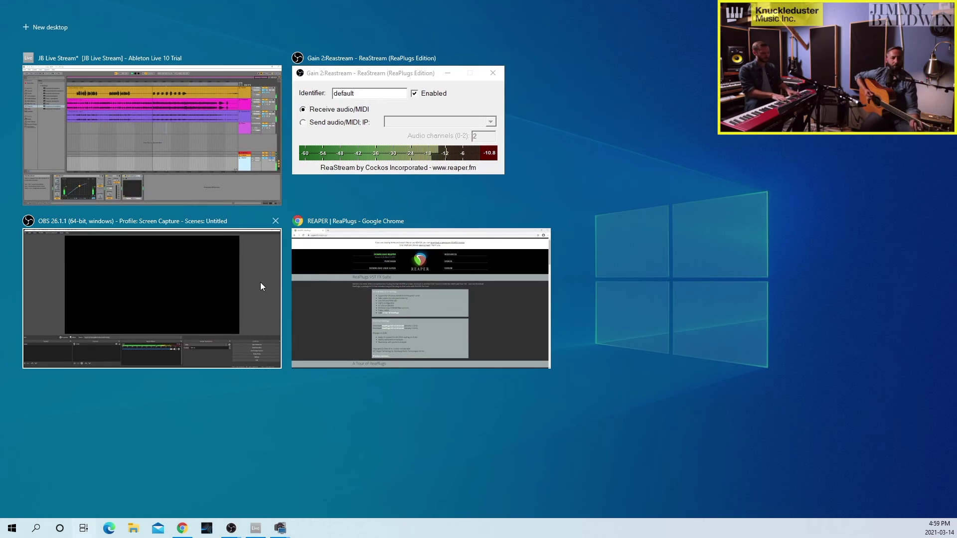
left_click(262, 282)
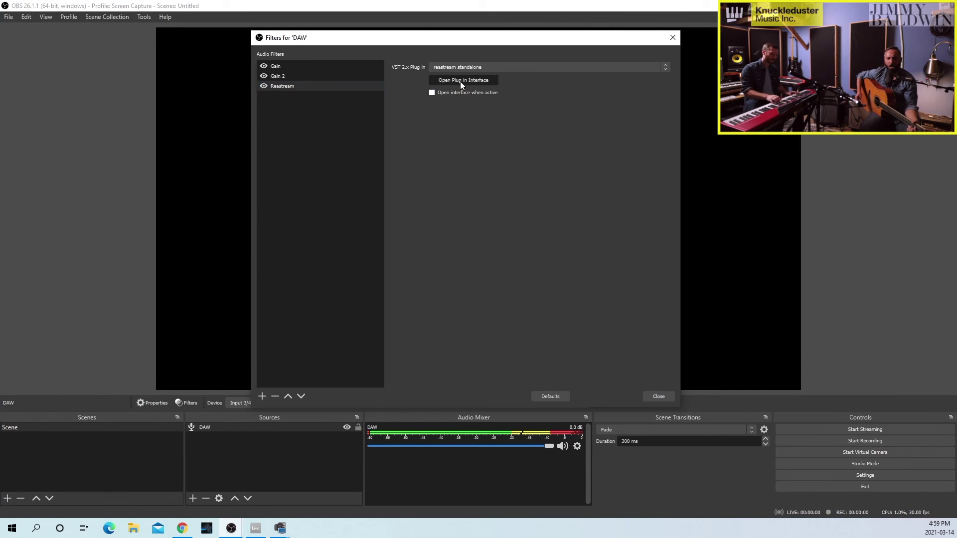
left_click(461, 80)
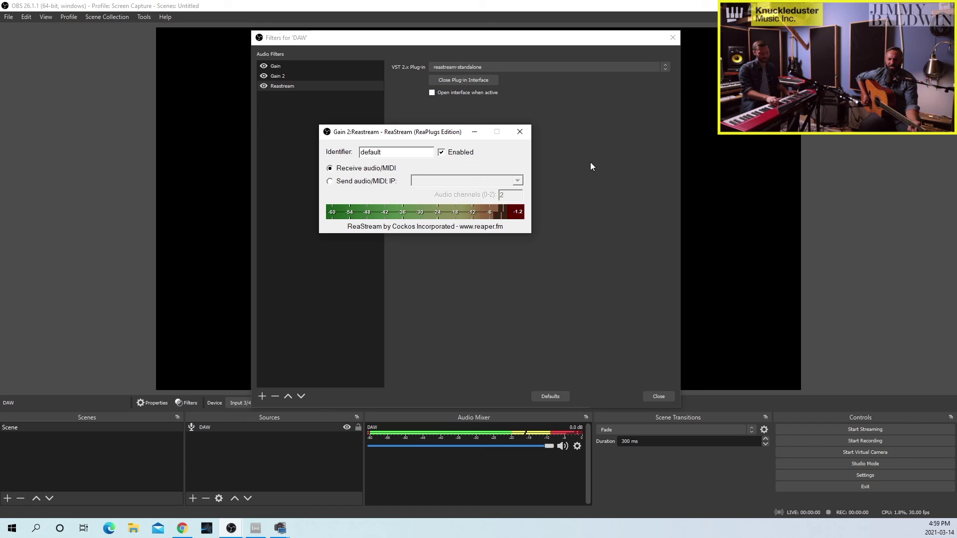
key("Escape")
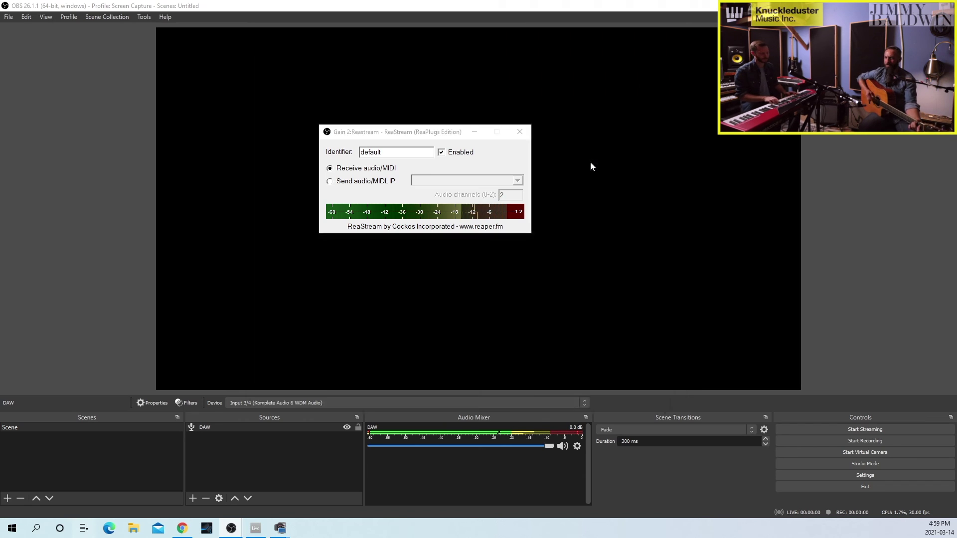
key("super+Tab")
Pick the Ableton Live thumbnail in Task View to return to the JB Live Stream project.
left_click(260, 293)
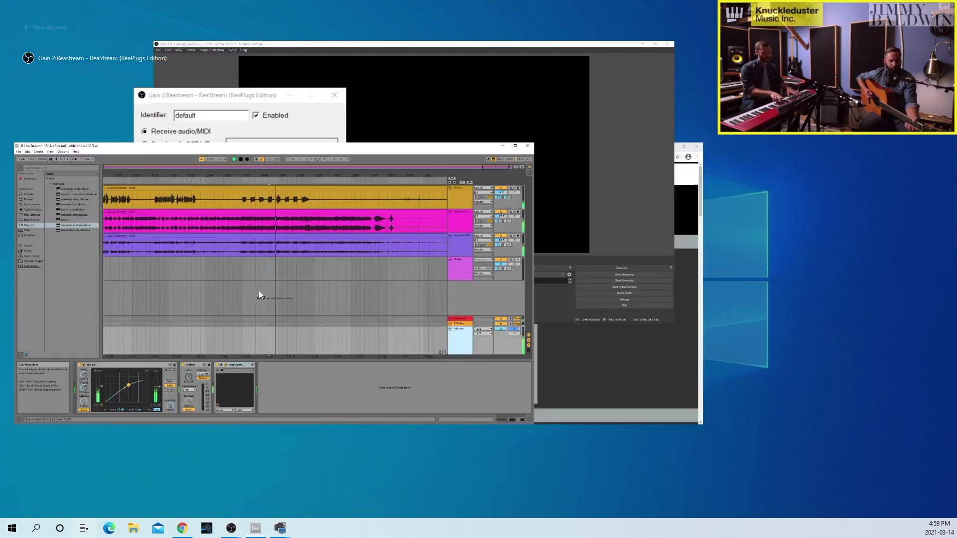